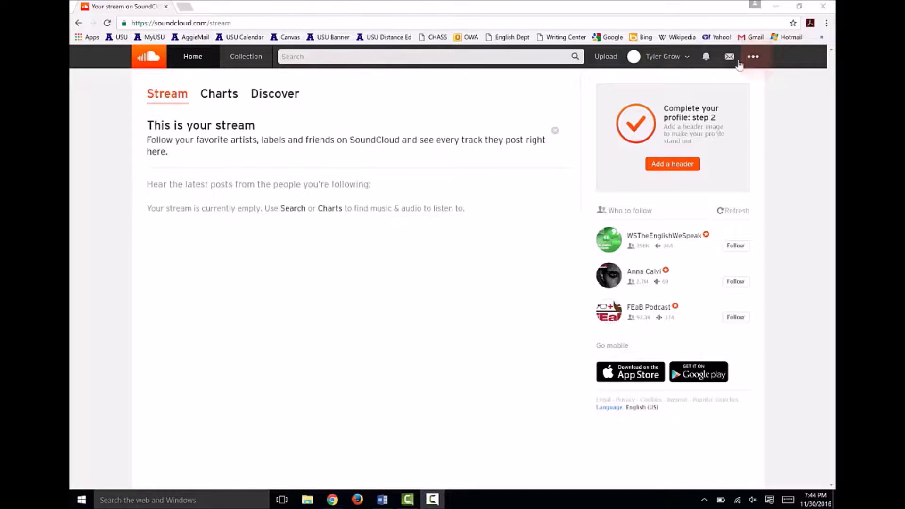
# Open the ••• site and account options menu from the empty home stream page
pyautogui.click(754, 58)
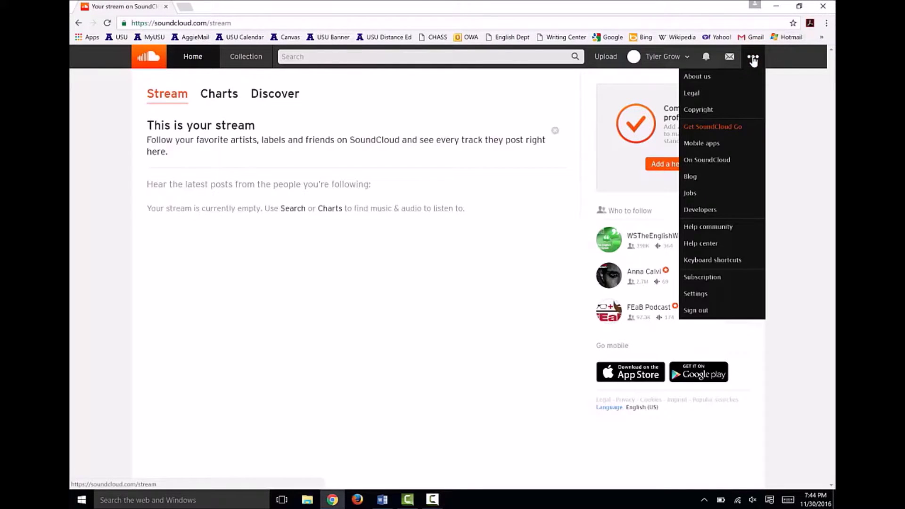
# Open Settings > Content and select the account's RSS feed URL
pyautogui.click(717, 295)
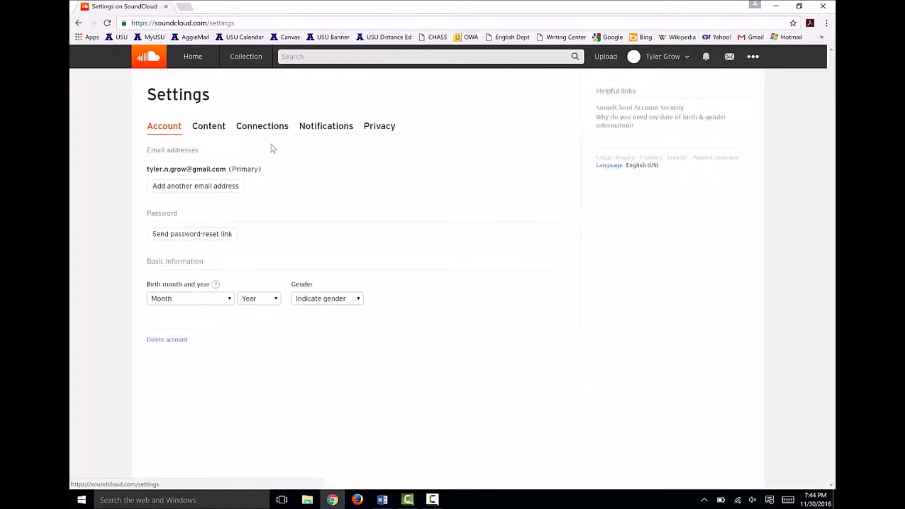
pyautogui.click(202, 126)
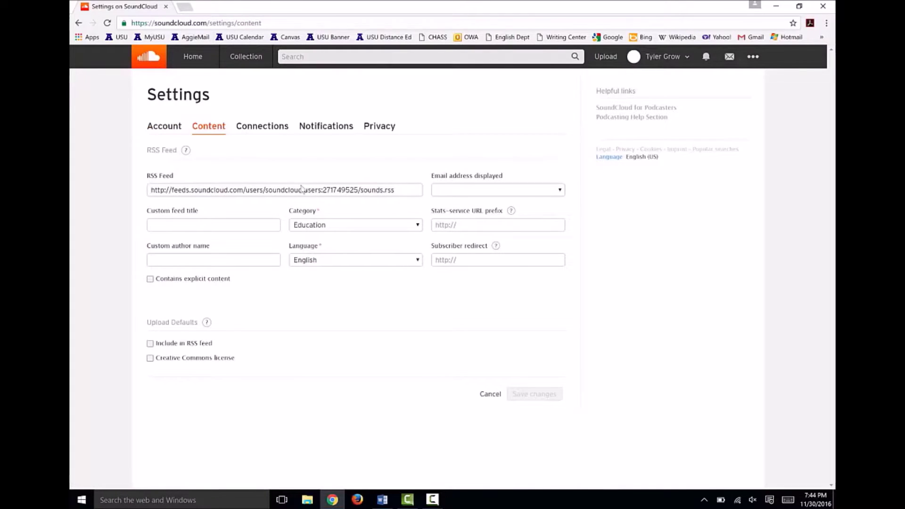
pyautogui.click(409, 195)
pyautogui.hotkey('ctrl', 'c')
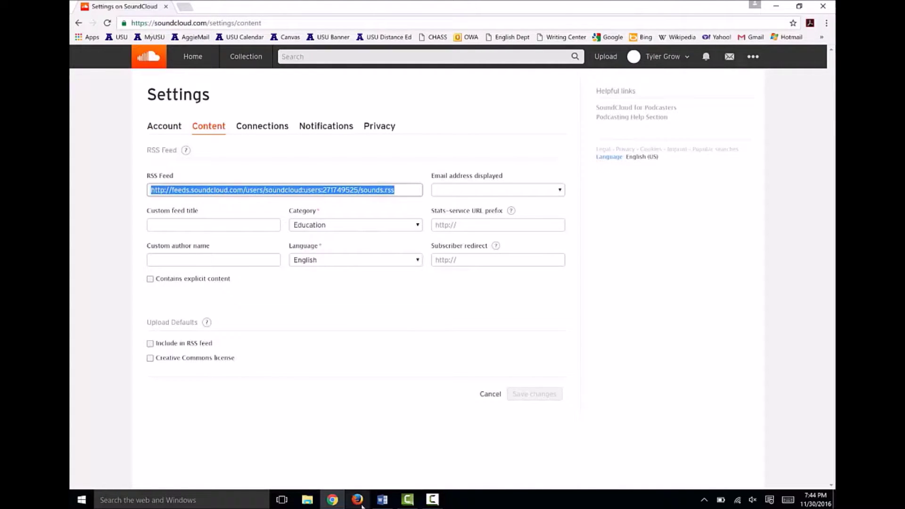
# Paste the RSS feed URL into the Word notes and select the custom feed title text there
pyautogui.click(383, 503)
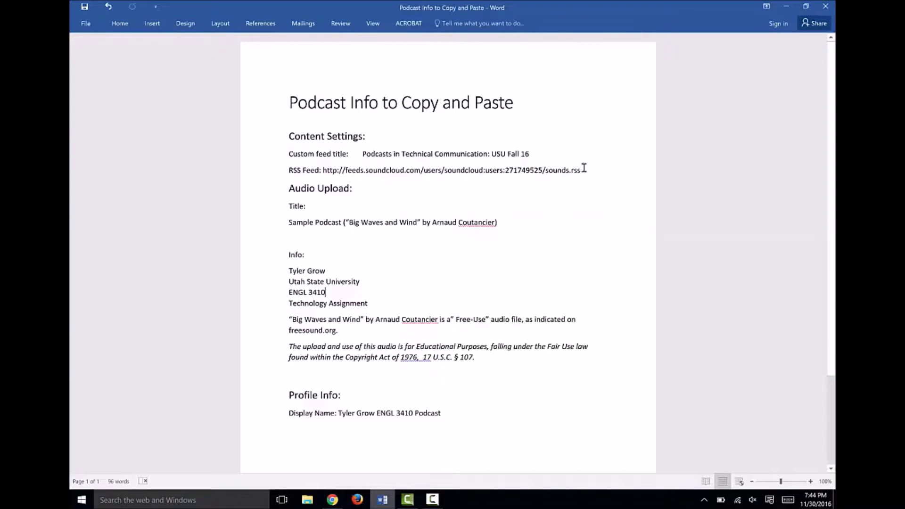
pyautogui.moveTo(583, 171); pyautogui.dragTo(330, 178)
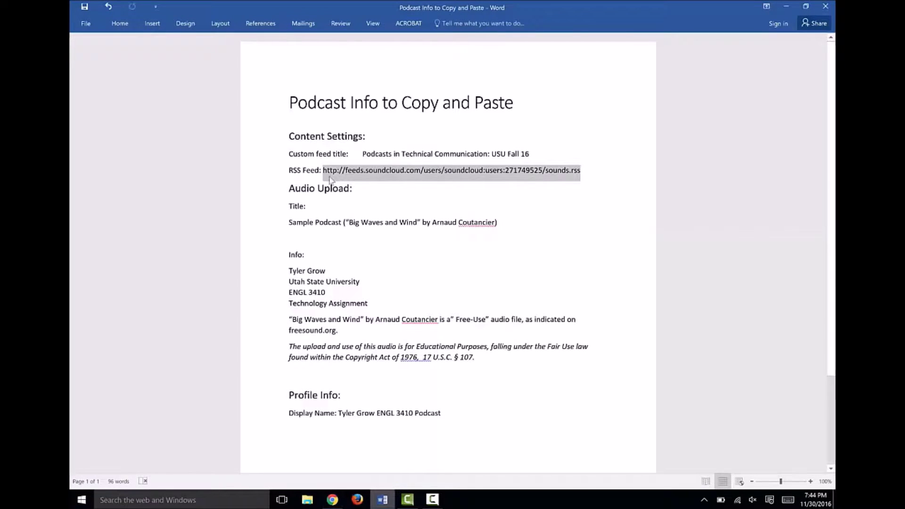
pyautogui.hotkey('ctrl', 'v')
pyautogui.moveTo(530, 155); pyautogui.dragTo(364, 155)
pyautogui.hotkey('ctrl', 'c')
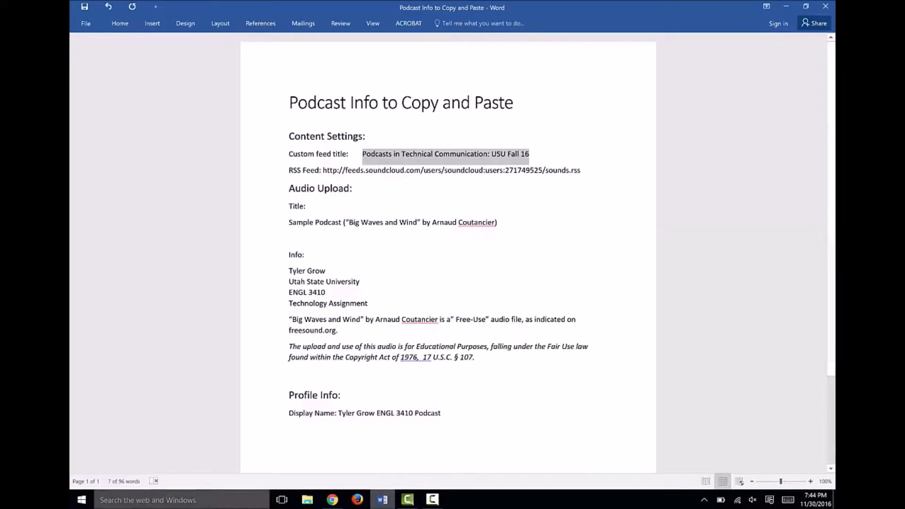
pyautogui.click(333, 500)
# Paste 'Podcasts in Technical Communication: USU Fall 16' as the custom feed title and enter the author's name
pyautogui.click(201, 225)
pyautogui.hotkey('ctrl', 'v')
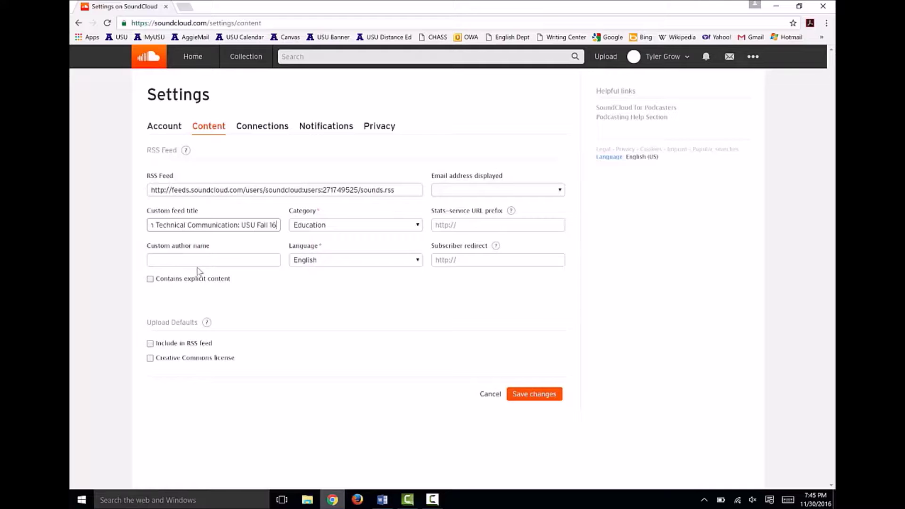
pyautogui.click(198, 262)
pyautogui.write('Tyler Grow')
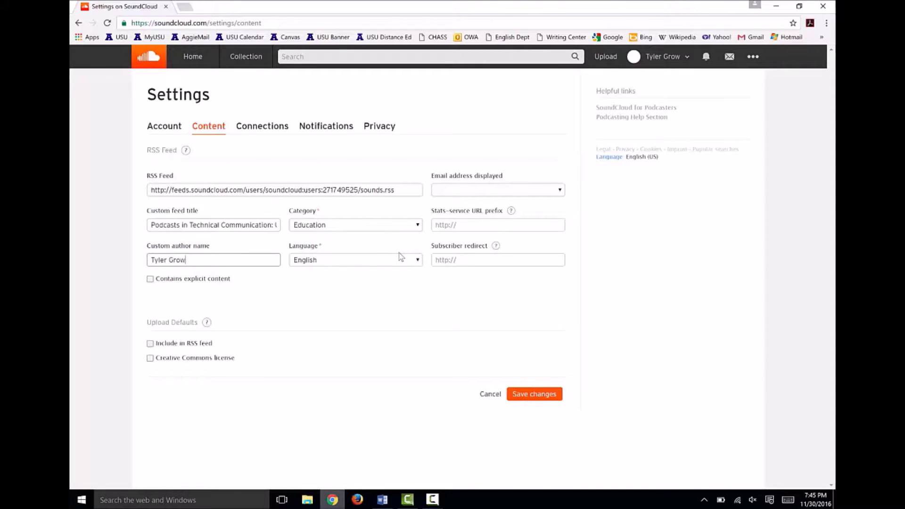
# Enable Include in RSS feed and the Creative Commons licence, then save the content settings
pyautogui.click(150, 344)
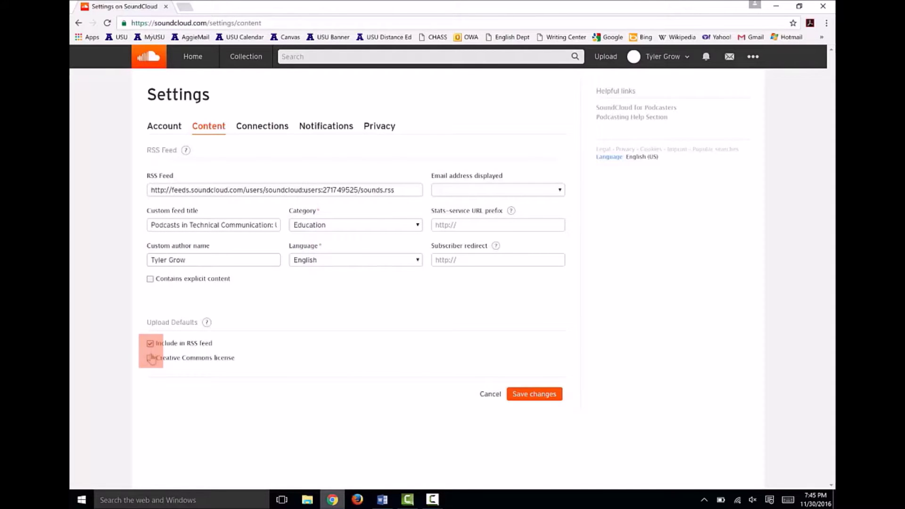
pyautogui.click(150, 358)
pyautogui.scroll(-1, 302, 372)
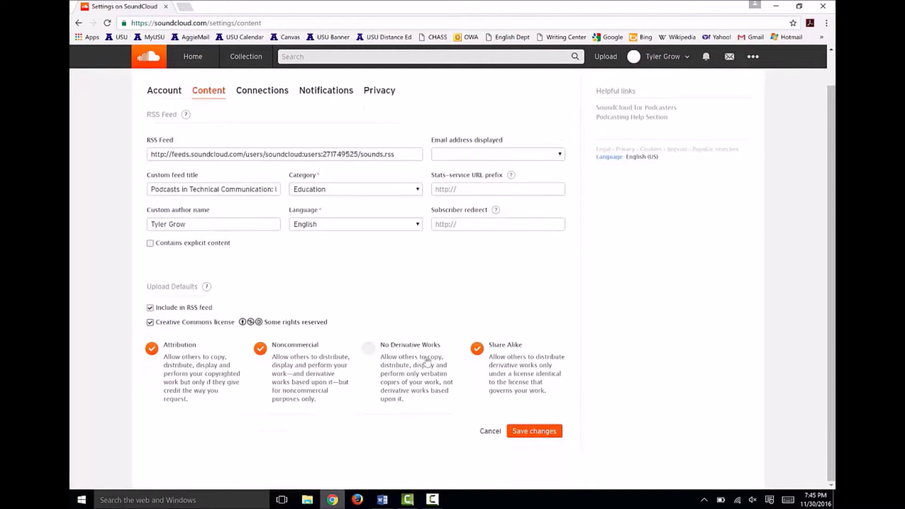
pyautogui.click(537, 431)
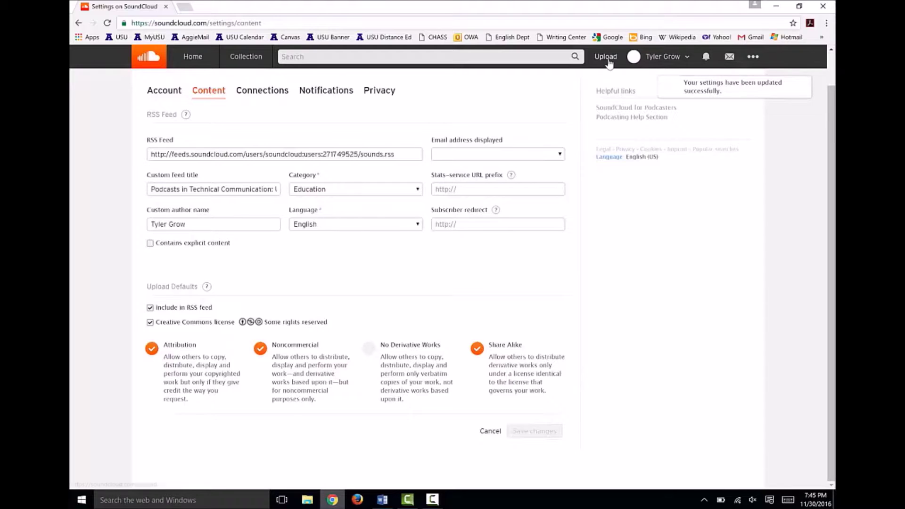
# Open the profile editor and load the Podcast Logo image as the profile picture
pyautogui.click(646, 60)
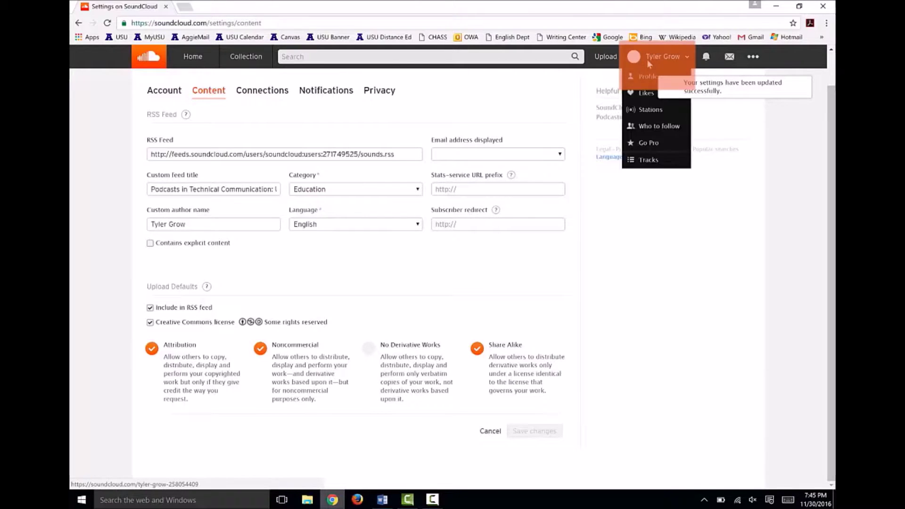
pyautogui.click(645, 76)
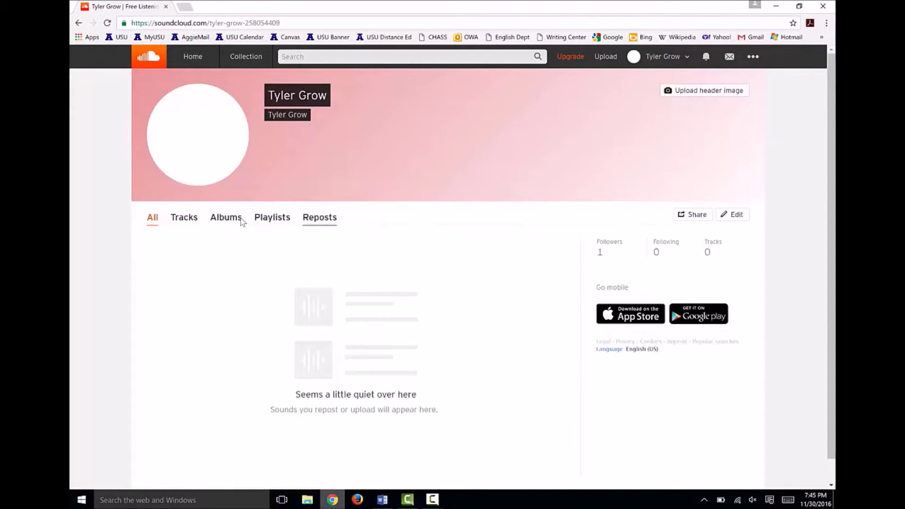
pyautogui.click(729, 217)
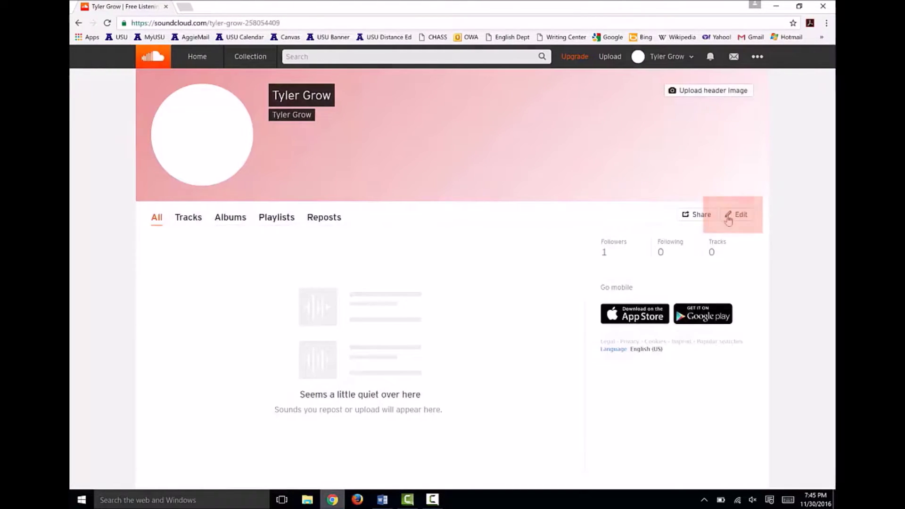
pyautogui.click(339, 240)
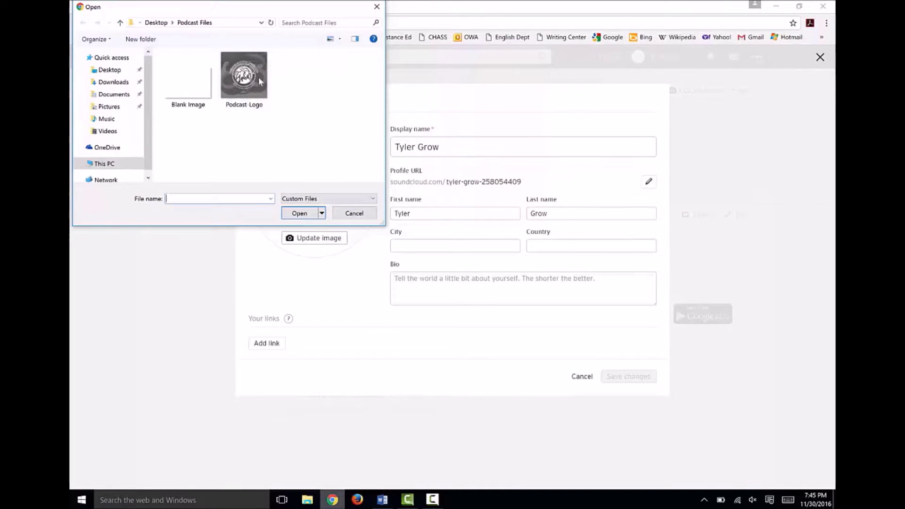
pyautogui.doubleClick(259, 81)
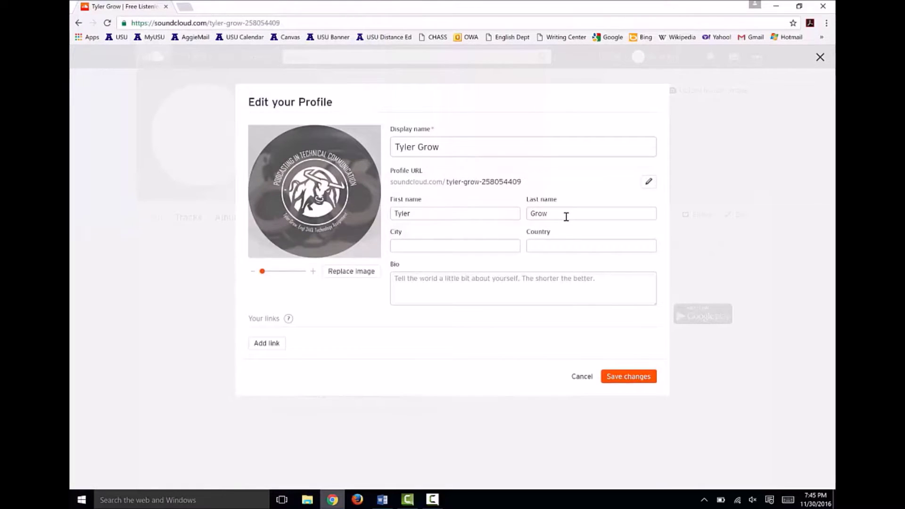
pyautogui.click(447, 145)
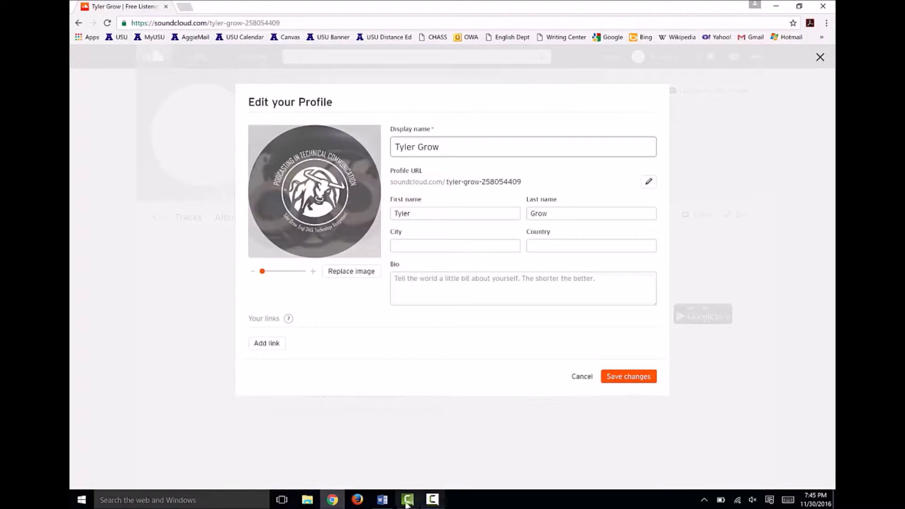
# Replace the profile display name with the course podcast name ending 'ENGL 3410 Podcast'
pyautogui.click(382, 500)
pyautogui.moveTo(465, 414); pyautogui.dragTo(338, 414)
pyautogui.hotkey('ctrl', 'c')
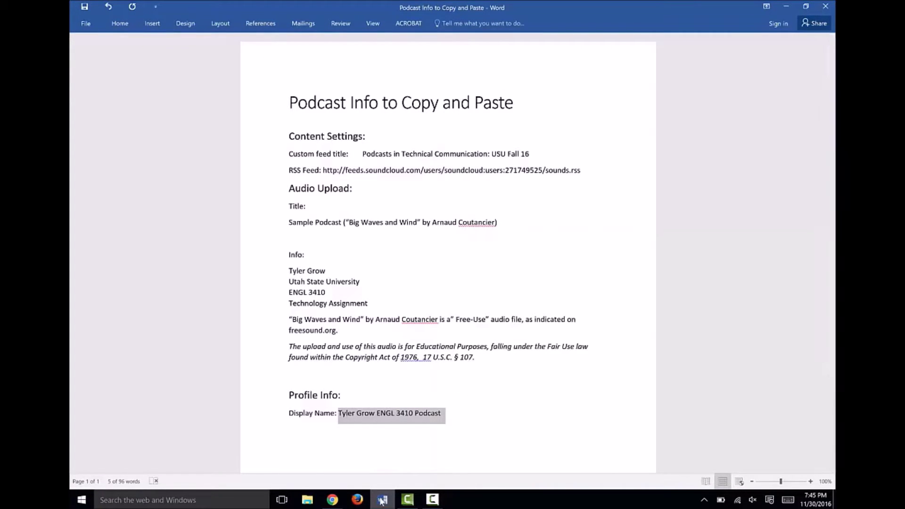
pyautogui.click(382, 500)
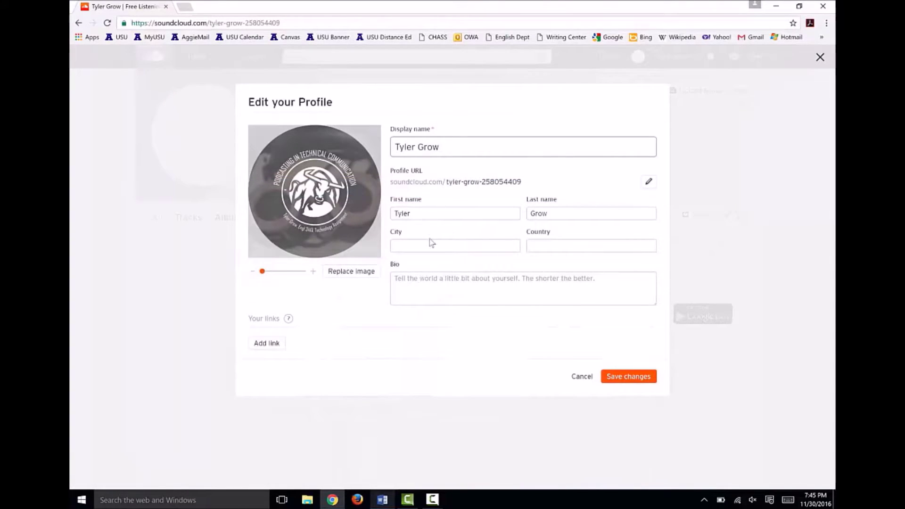
pyautogui.click(460, 147)
pyautogui.hotkey('ctrl', 'a')
pyautogui.hotkey('ctrl', 'v')
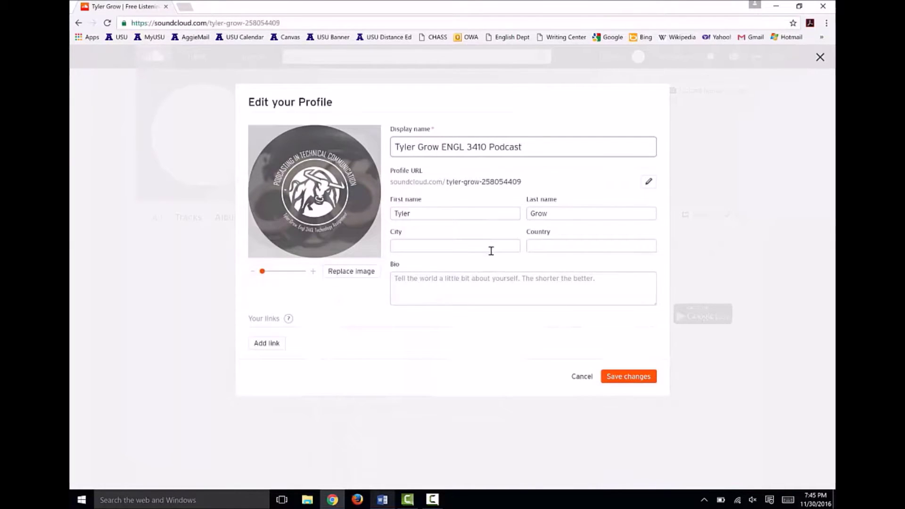
# Copy the course info lines from Word and paste them into the Bio, ending 'Technology Assignment'
pyautogui.click(478, 287)
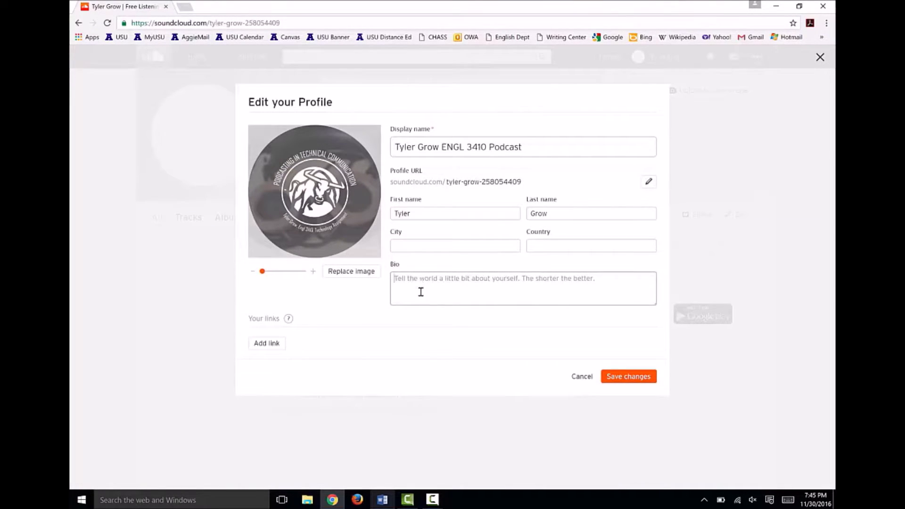
pyautogui.click(390, 501)
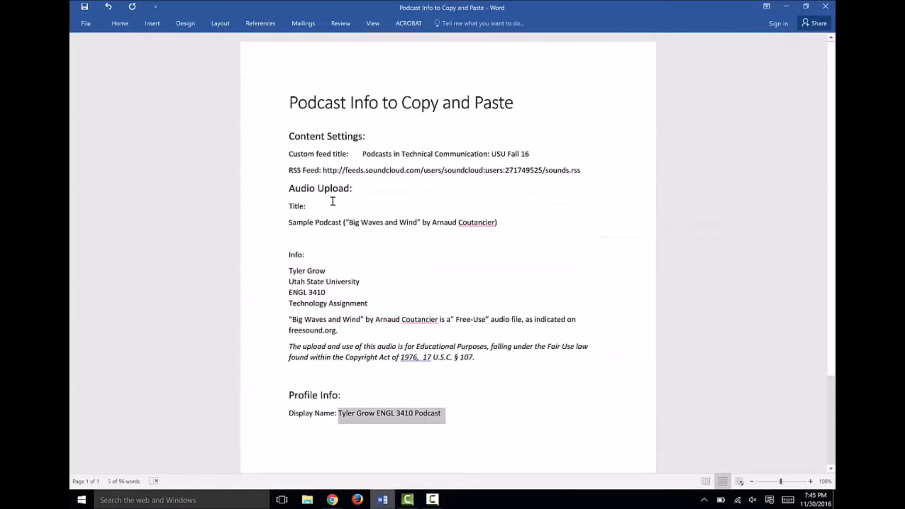
pyautogui.click(291, 270)
pyautogui.moveTo(291, 270); pyautogui.dragTo(373, 311)
pyautogui.hotkey('ctrl', 'c')
pyautogui.click(381, 500)
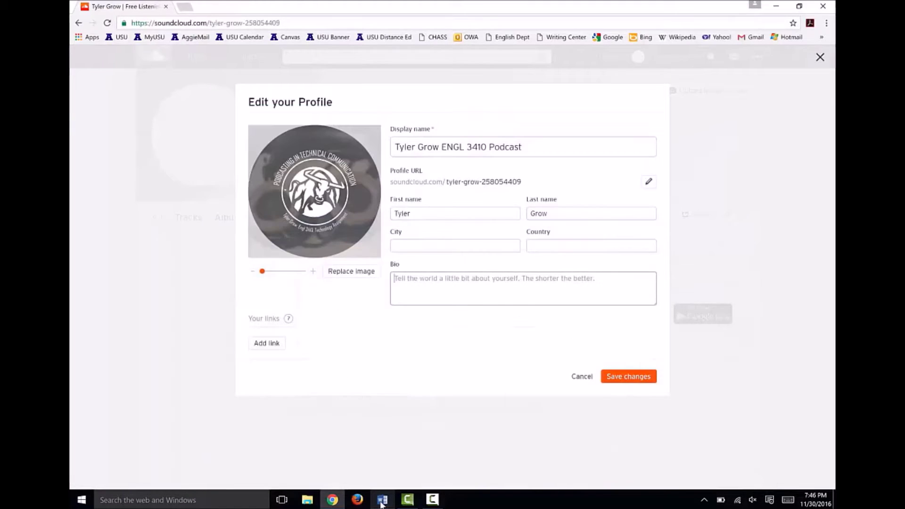
pyautogui.click(500, 286)
pyautogui.hotkey('ctrl', 'v')
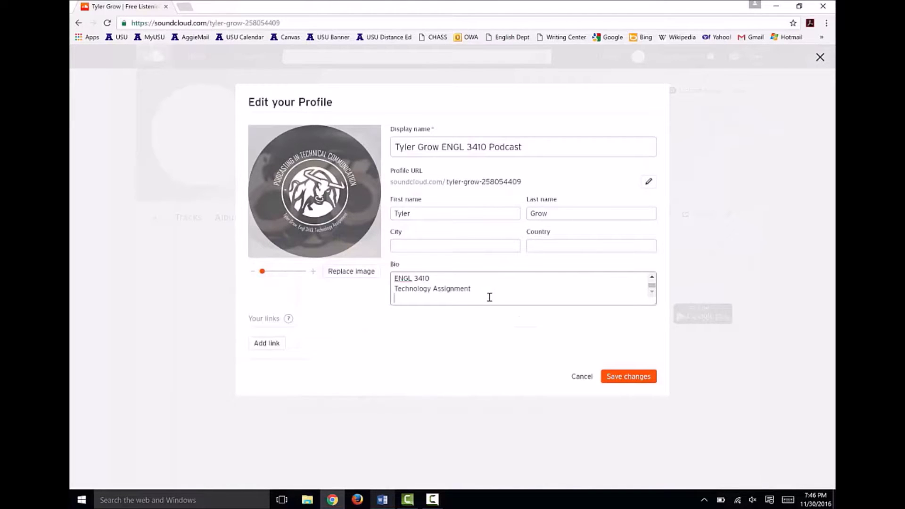
pyautogui.click(267, 343)
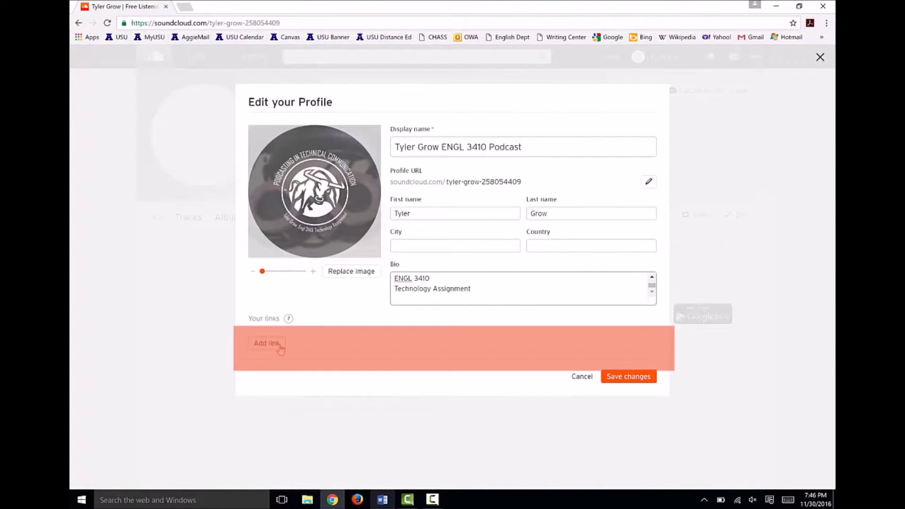
# Add the RSS feed URL as a profile link titled 'TAP', save the profile, and go to Upload
pyautogui.click(267, 343)
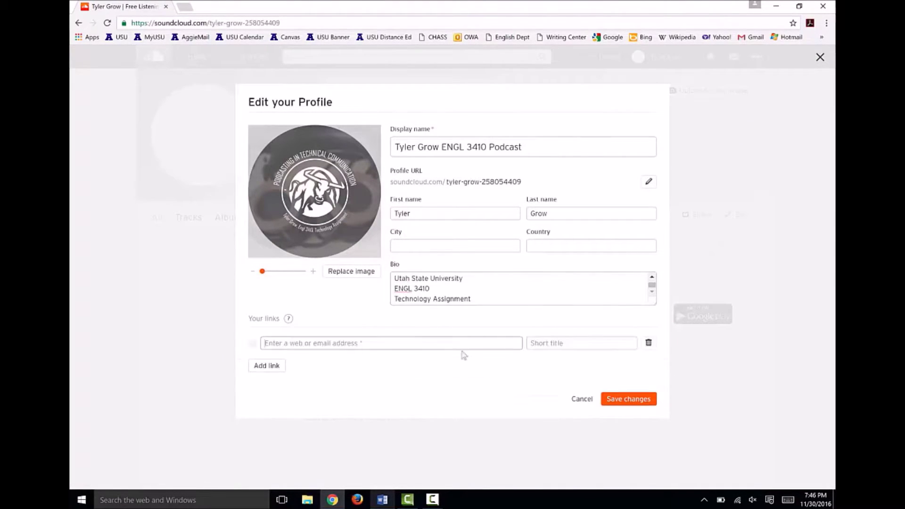
pyautogui.click(382, 499)
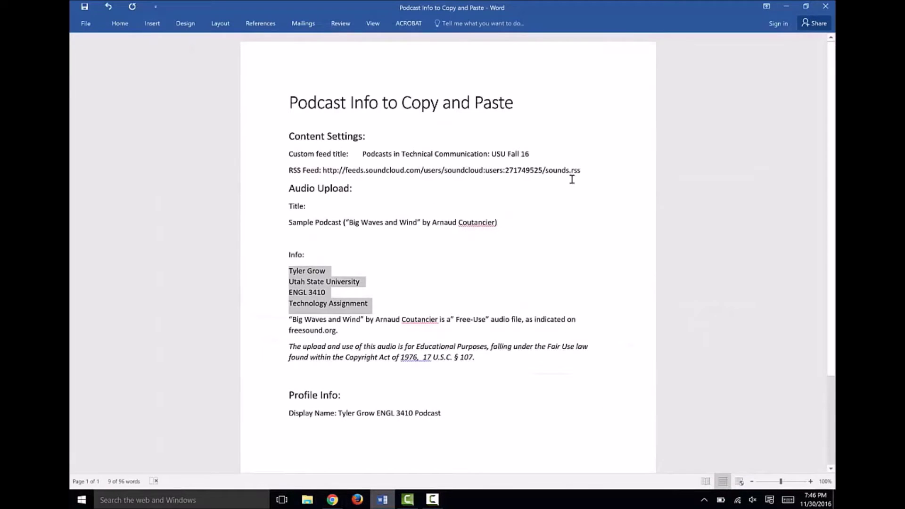
pyautogui.moveTo(580, 169); pyautogui.dragTo(324, 172)
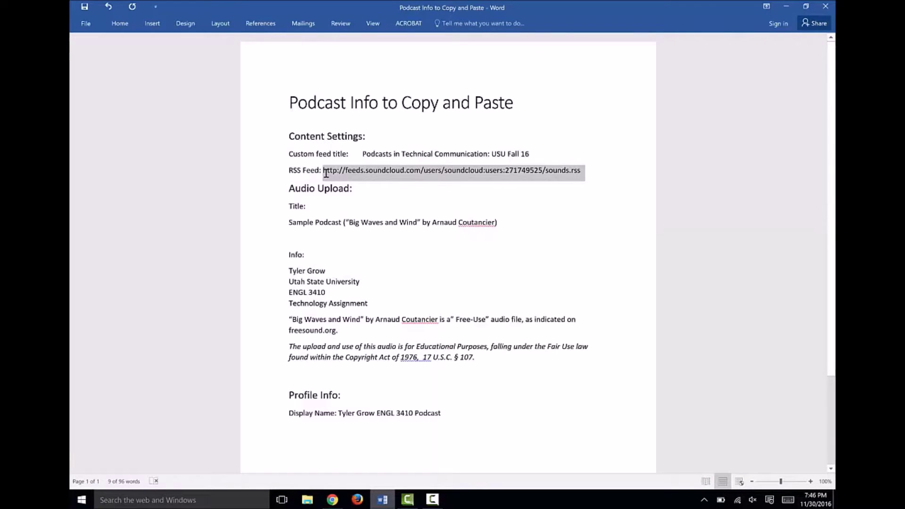
pyautogui.click(333, 500)
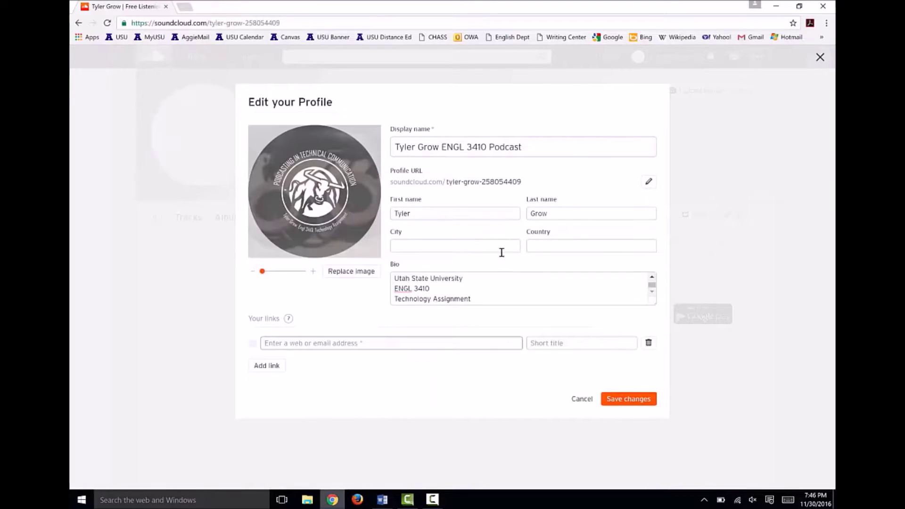
pyautogui.click(409, 343)
pyautogui.hotkey('ctrl', 'v')
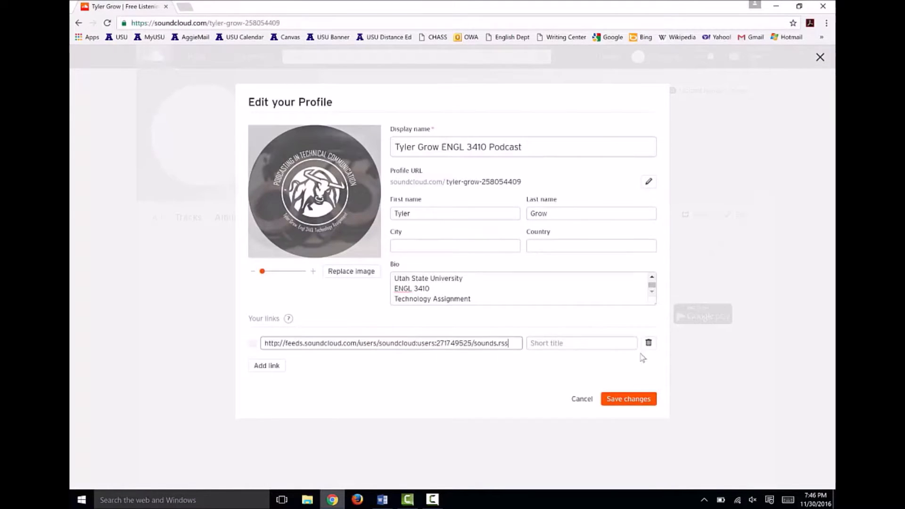
pyautogui.click(597, 339)
pyautogui.write('TAP')
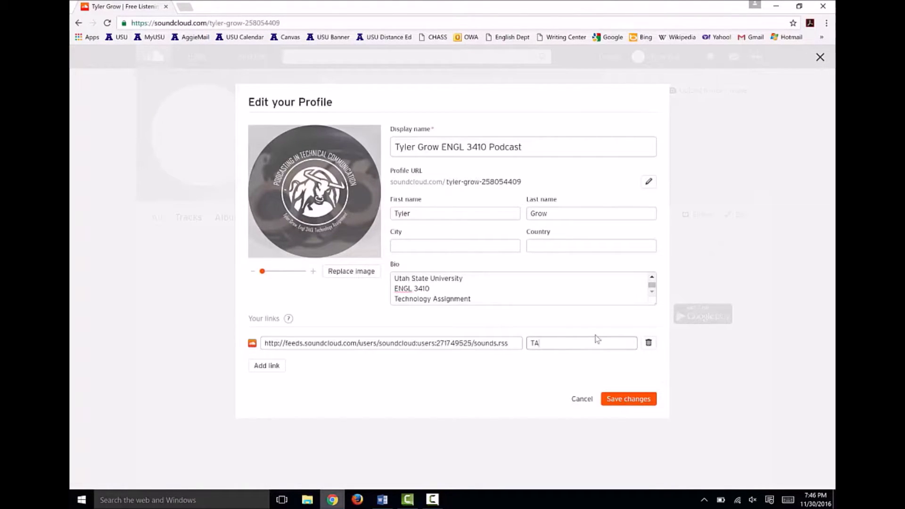
pyautogui.click(631, 399)
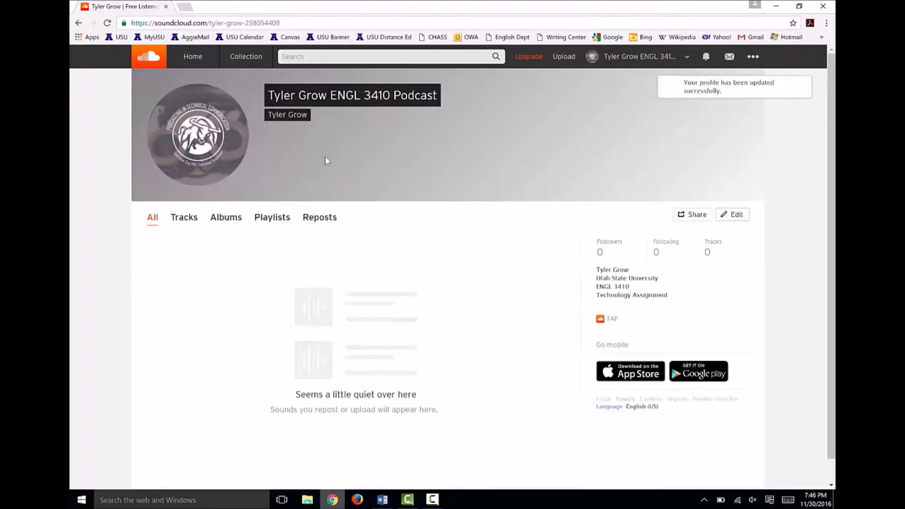
pyautogui.click(565, 58)
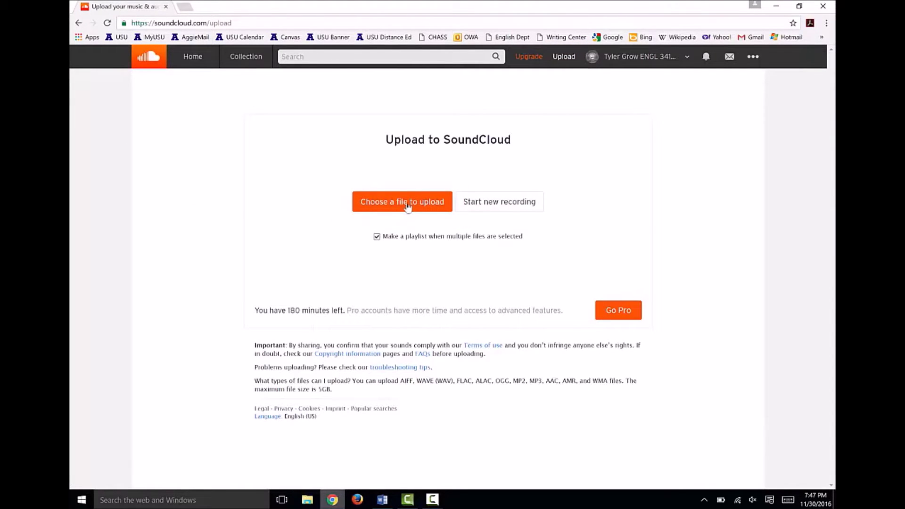
# Upload the Sample Podcast audio file from the Podcast Files folder
pyautogui.click(408, 207)
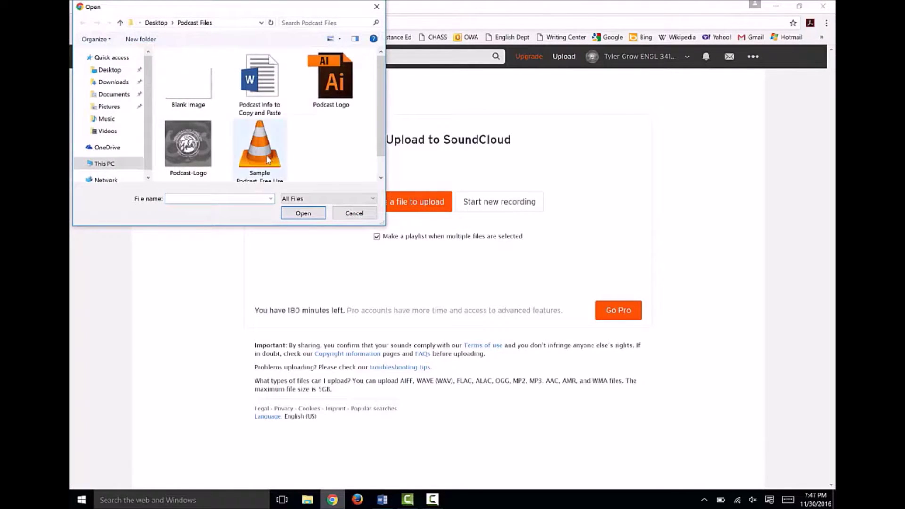
pyautogui.click(266, 159)
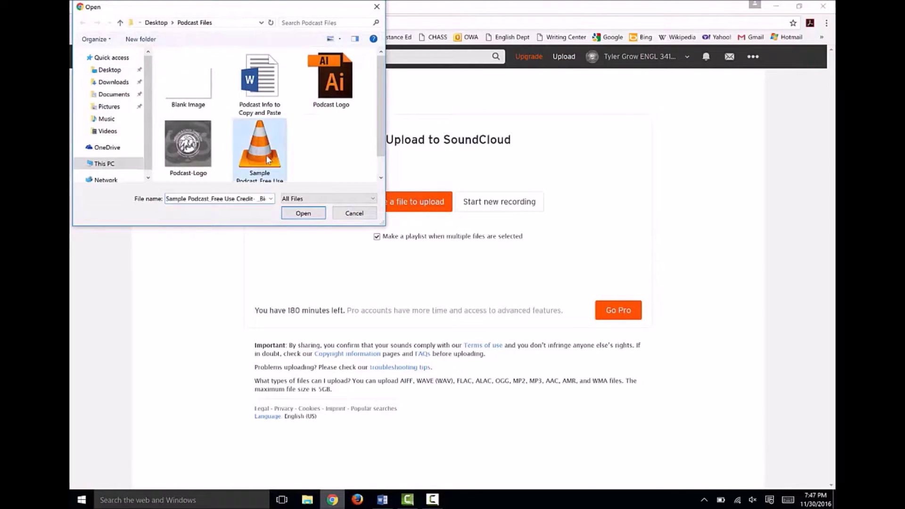
pyautogui.click(303, 214)
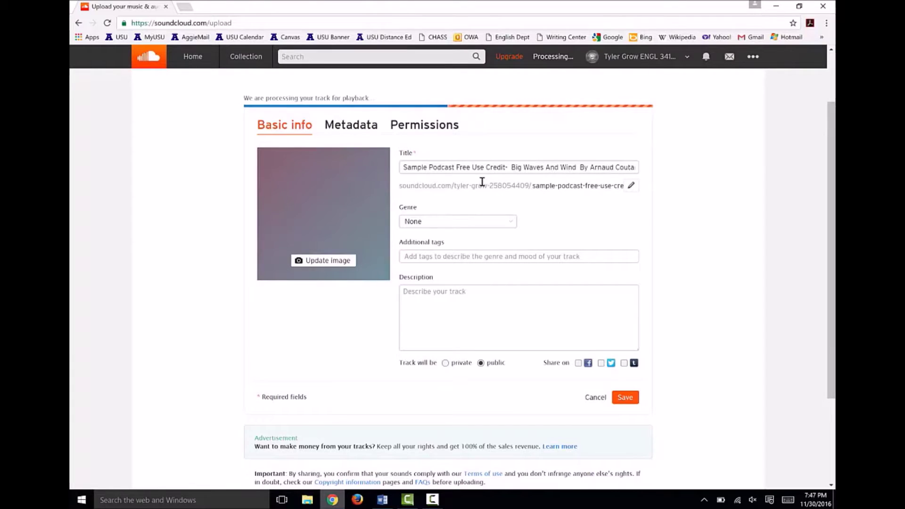
pyautogui.click(382, 501)
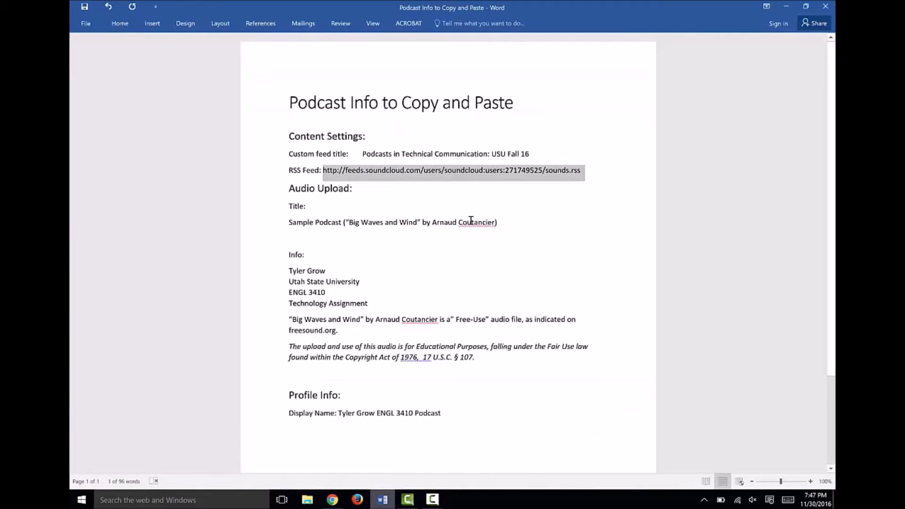
# Replace the track title with the episode title line copied from the Word notes
pyautogui.moveTo(505, 223); pyautogui.dragTo(291, 222)
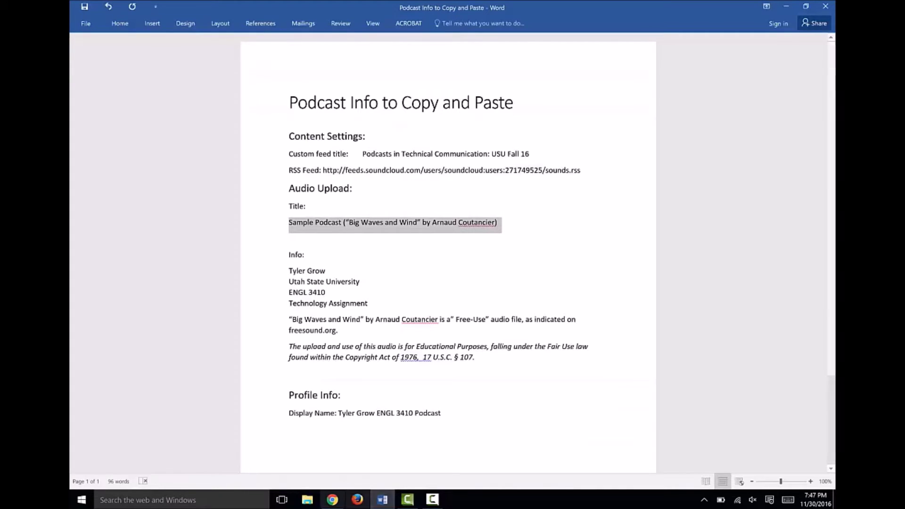
pyautogui.hotkey('ctrl', 'c')
pyautogui.click(333, 500)
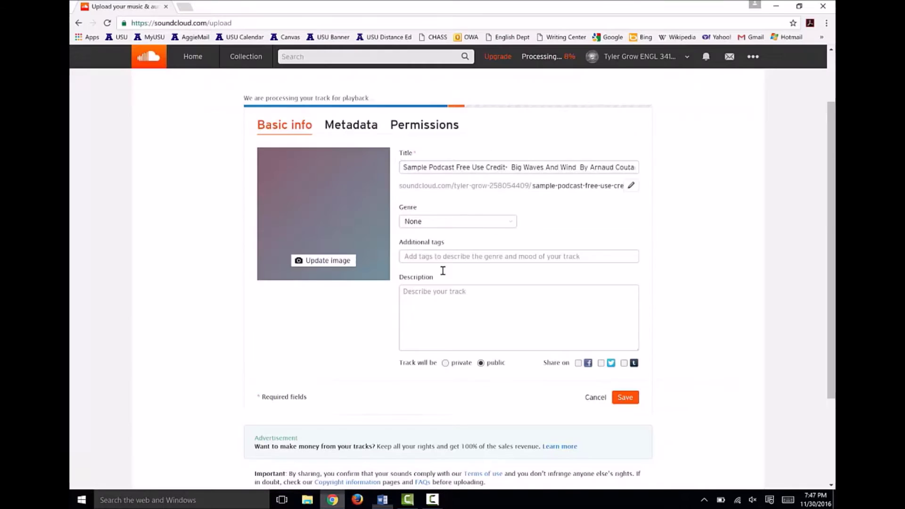
pyautogui.tripleClick(439, 168)
pyautogui.hotkey('ctrl', 'v')
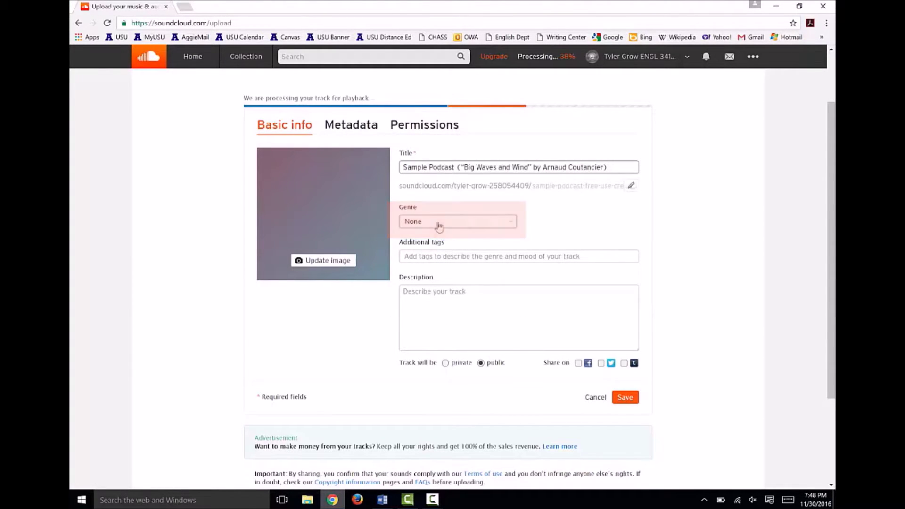
# Set the track genre to Learning
pyautogui.click(439, 226)
pyautogui.scroll(-10, 443, 330)
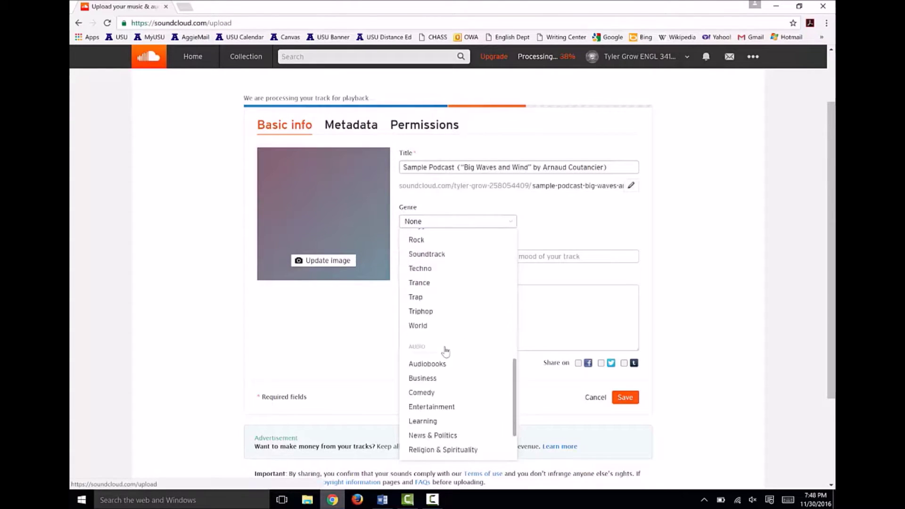
pyautogui.scroll(-2, 445, 351)
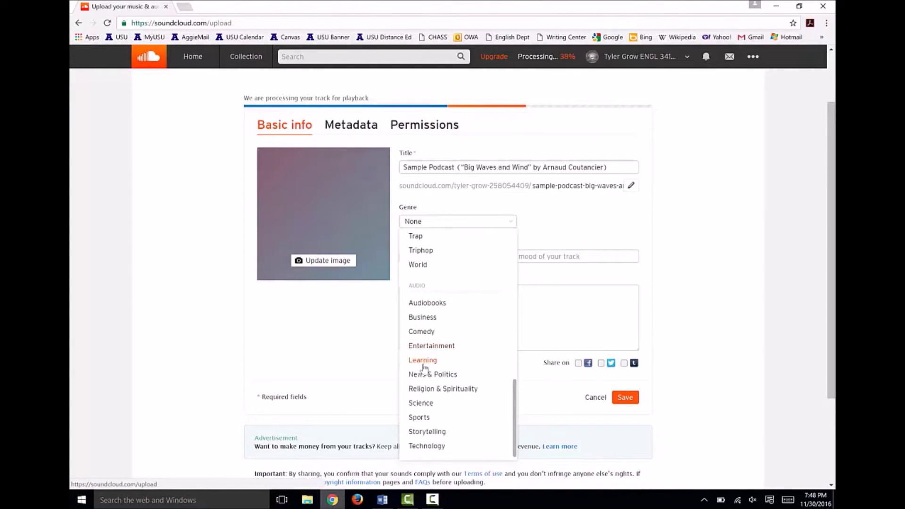
pyautogui.click(423, 361)
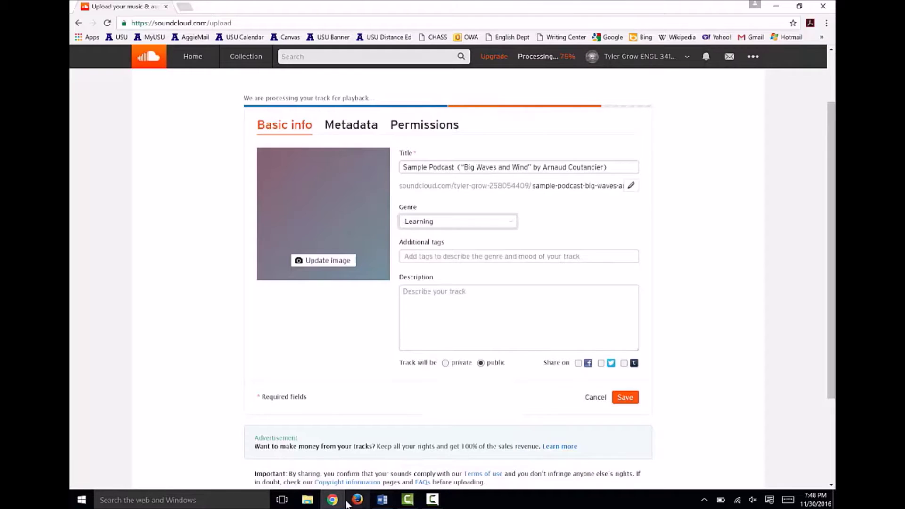
# Paste the info paragraphs through the copyright notice into the description and save the track
pyautogui.click(382, 500)
pyautogui.moveTo(493, 358); pyautogui.dragTo(288, 270)
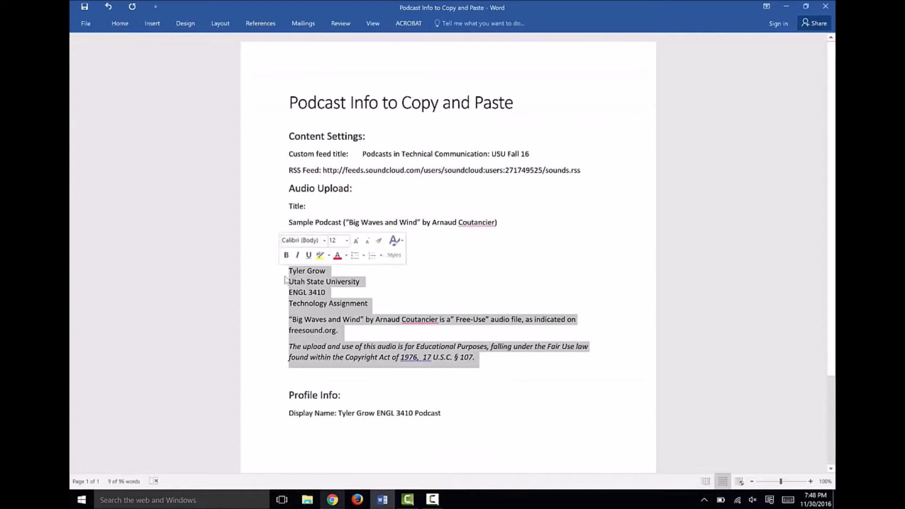
pyautogui.click(333, 499)
pyautogui.click(509, 302)
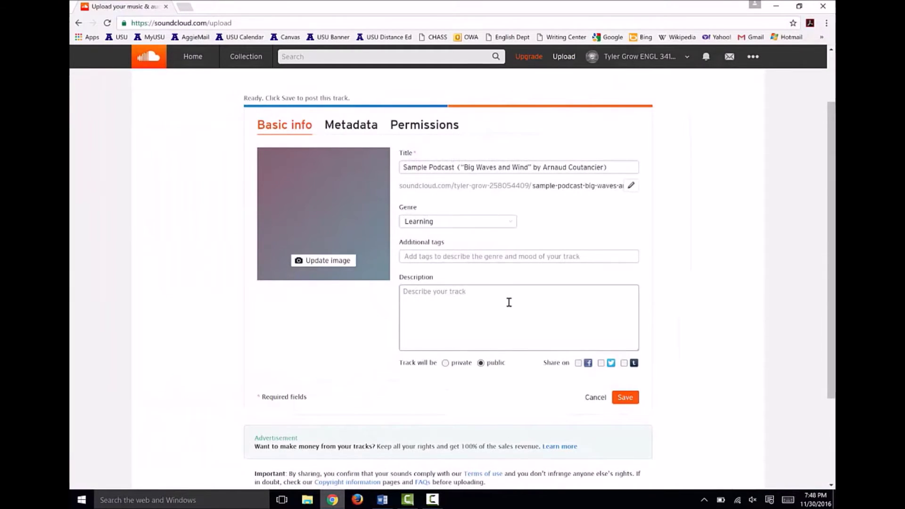
pyautogui.hotkey('ctrl', 'v')
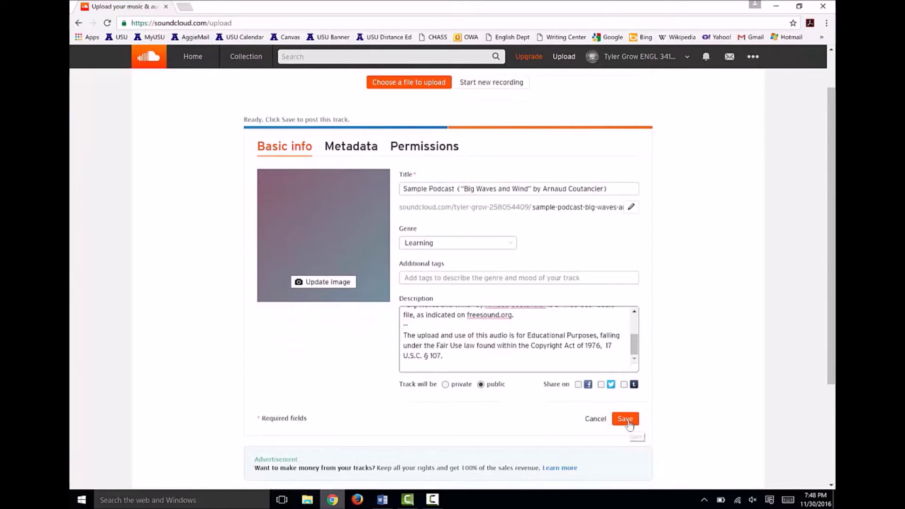
pyautogui.click(629, 422)
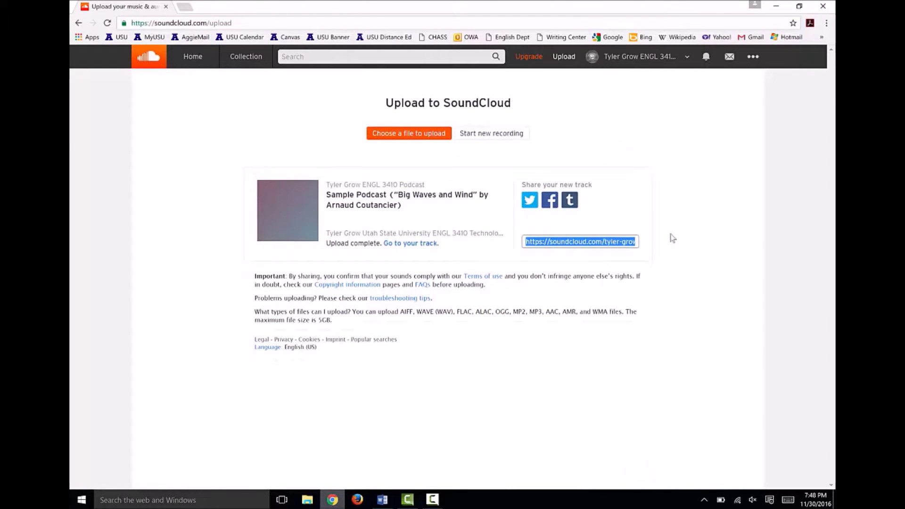
pyautogui.click(184, 6)
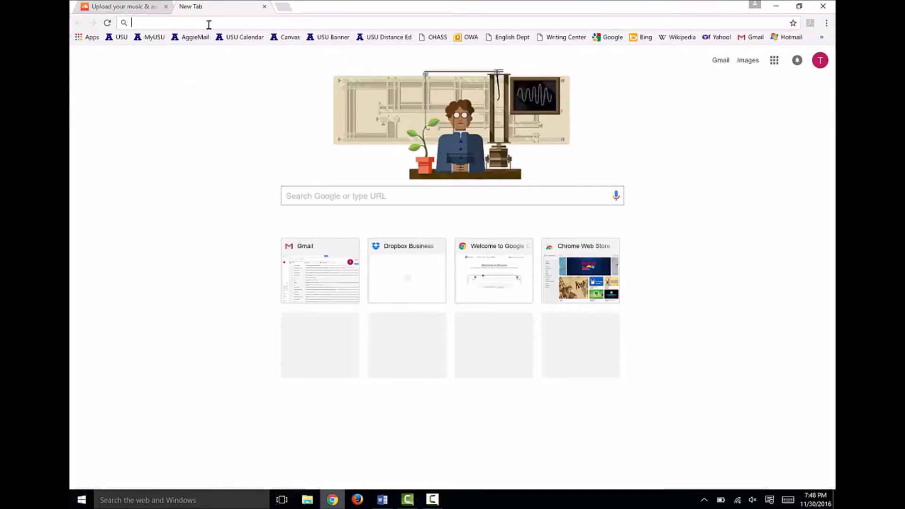
# Go to pocketcasts.com/submit in the new tab
pyautogui.write('pocketcasts')
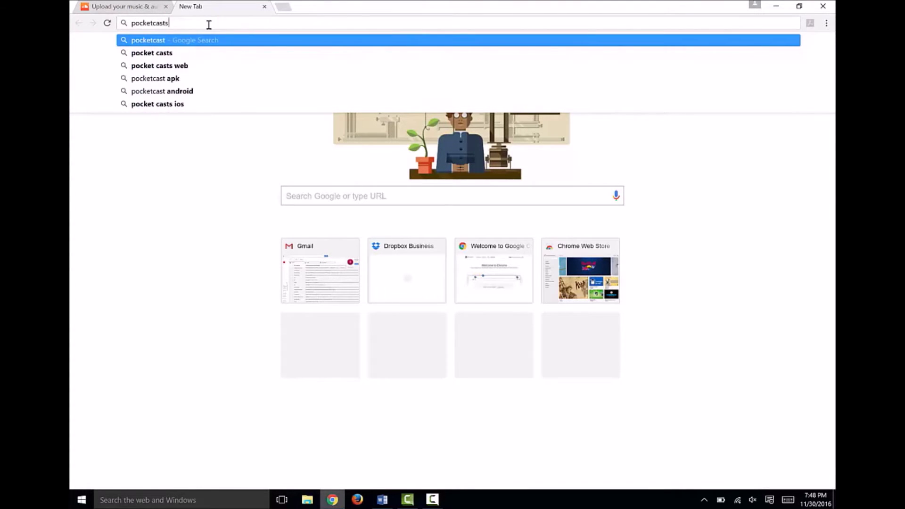
pyautogui.write('.com/')
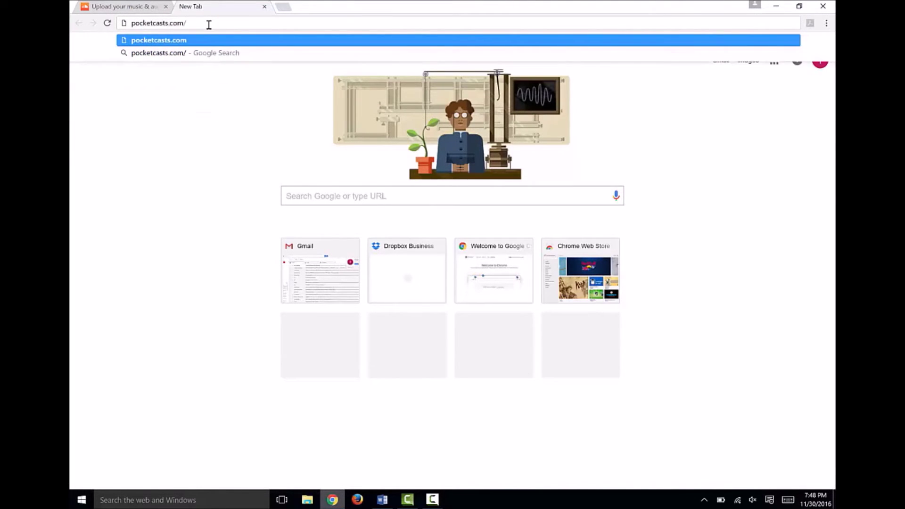
pyautogui.write('submit')
pyautogui.press('Return')
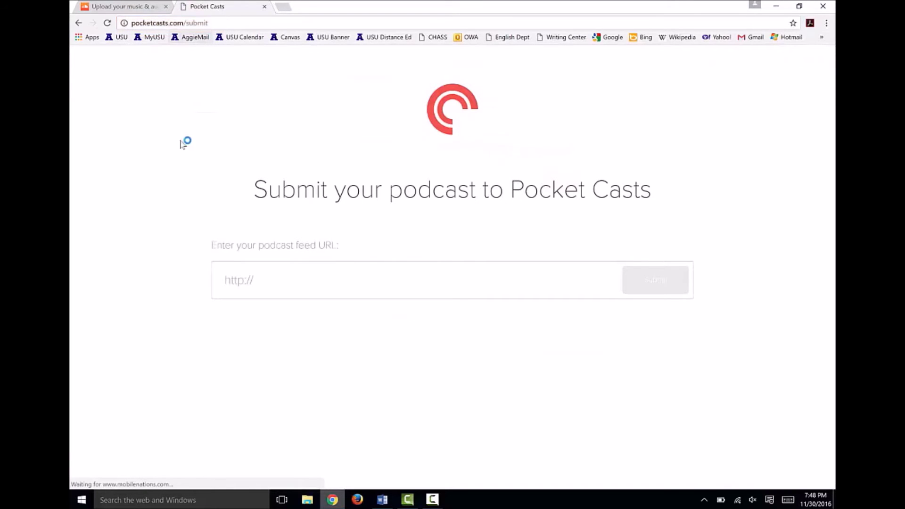
# Submit the SoundCloud RSS feed URL from the Word notes to Pocket Casts
pyautogui.click(382, 499)
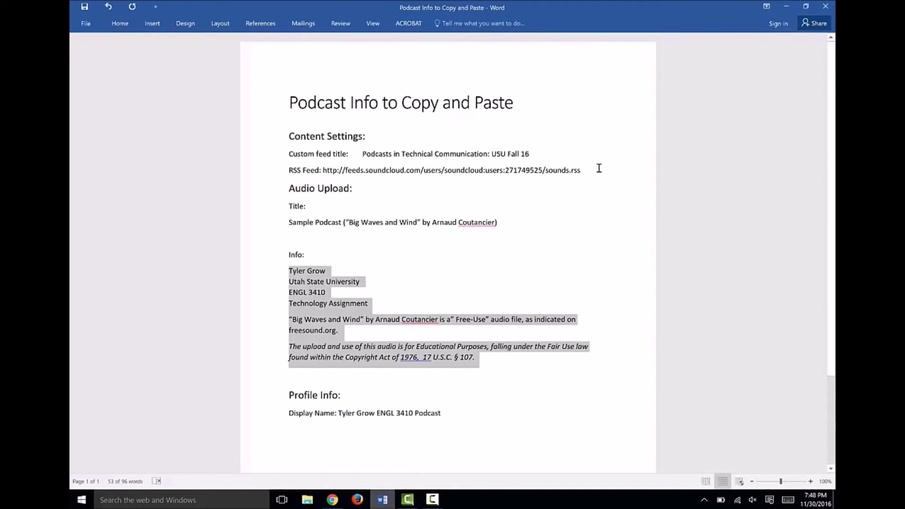
pyautogui.moveTo(596, 170); pyautogui.dragTo(328, 180)
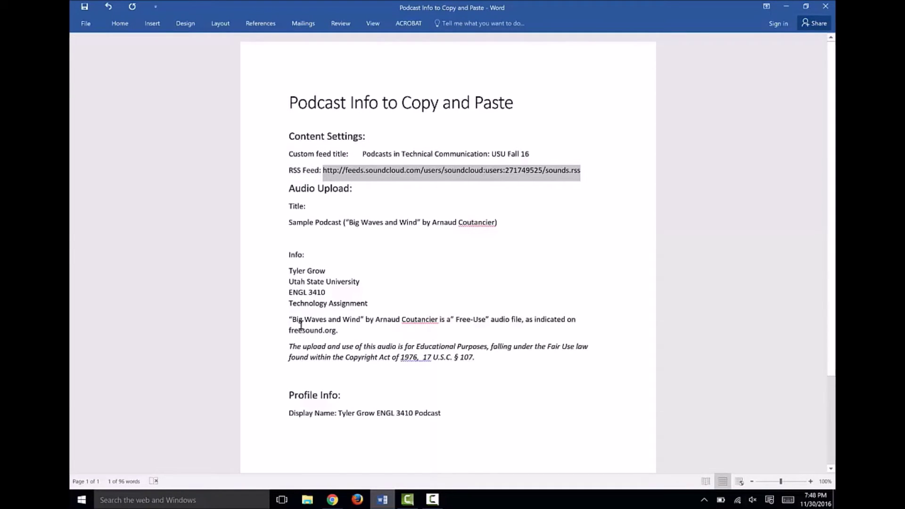
pyautogui.click(333, 500)
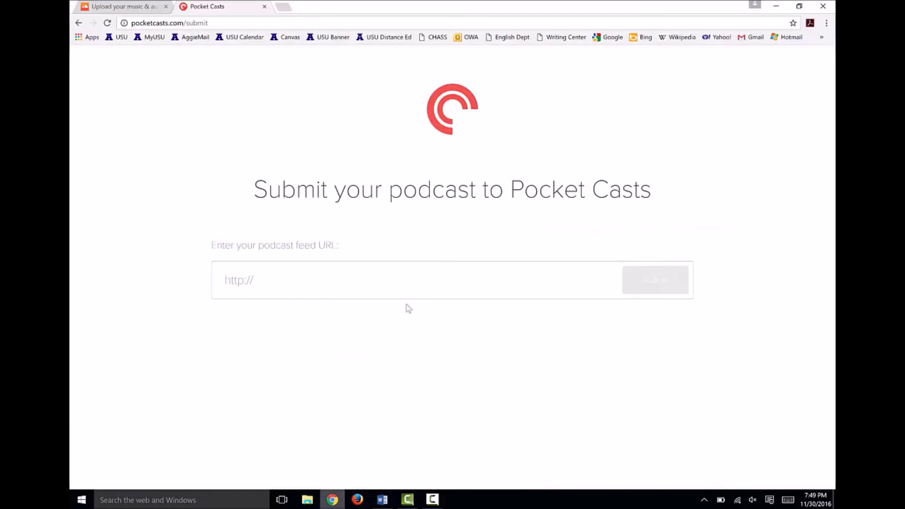
pyautogui.click(384, 279)
pyautogui.hotkey('ctrl', 'v')
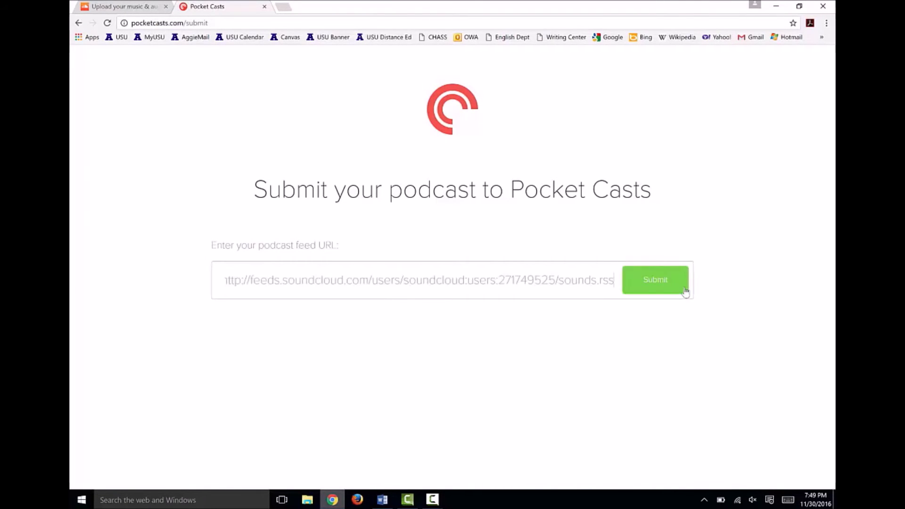
pyautogui.click(667, 283)
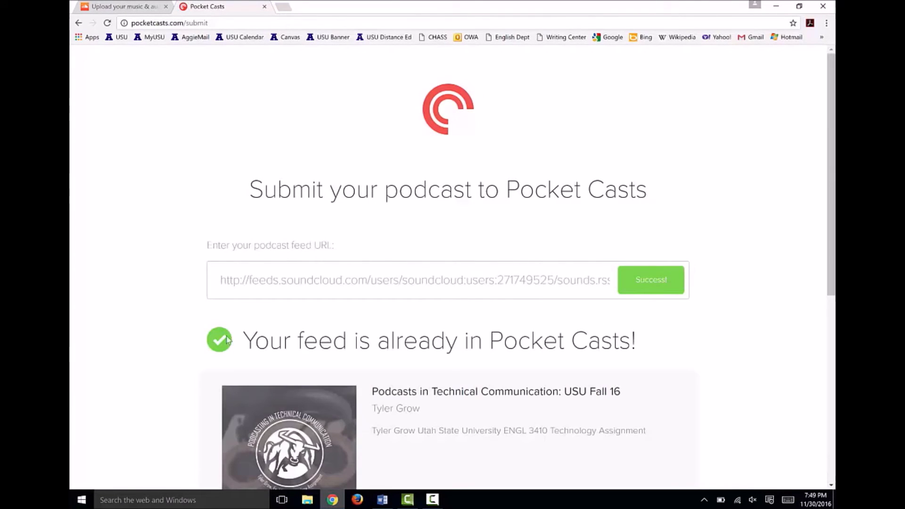
pyautogui.scroll(-1, 465, 367)
pyautogui.scroll(-2, 465, 367)
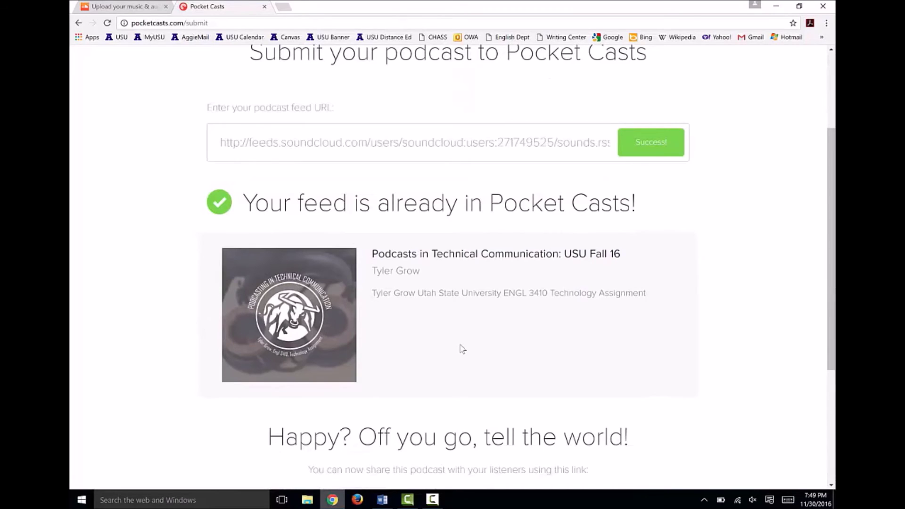
pyautogui.scroll(-4, 461, 350)
pyautogui.moveTo(416, 343); pyautogui.dragTo(118, 332)
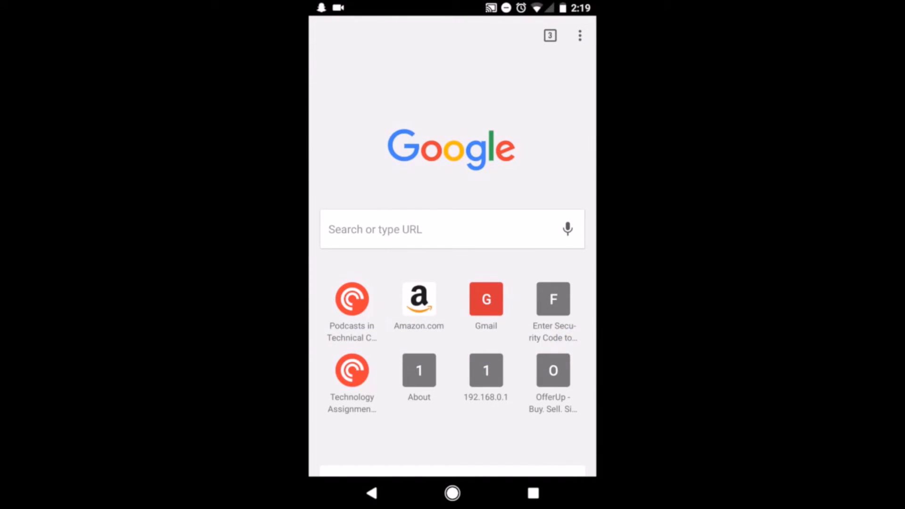
# Open the pasted pca.st share link in the Pocket Casts app and subscribe to the podcast
pyautogui.click(328, 230)
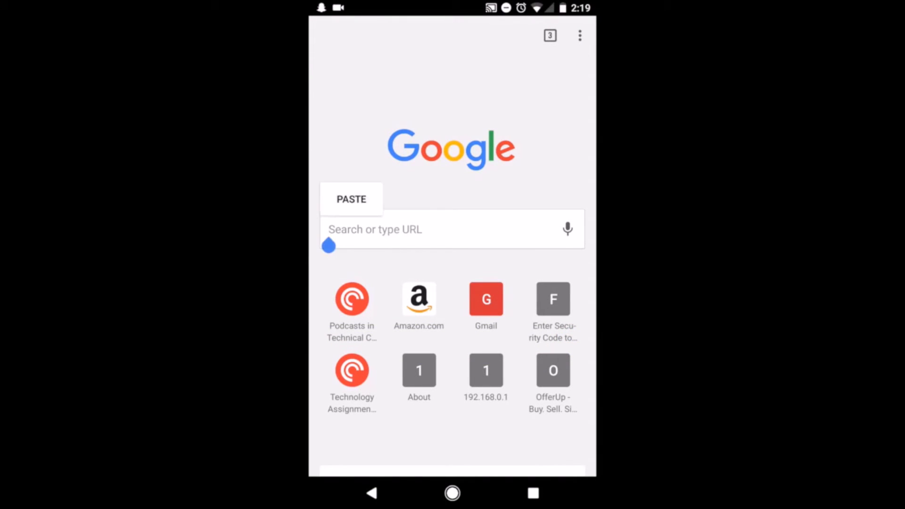
pyautogui.click(351, 199)
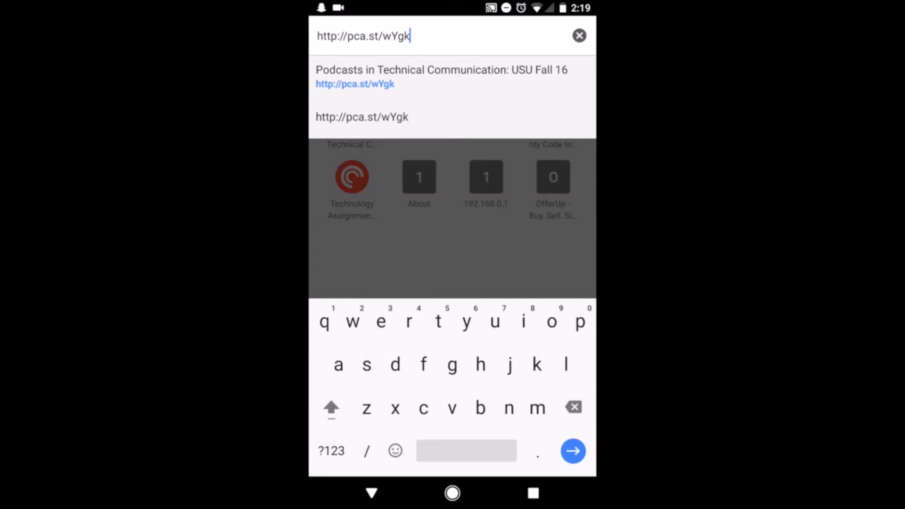
pyautogui.press('Return')
pyautogui.click(453, 351)
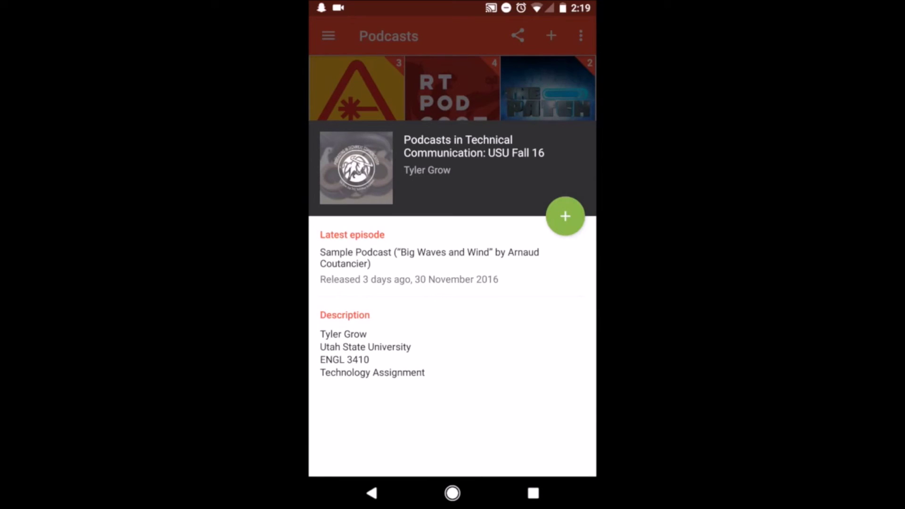
pyautogui.click(566, 216)
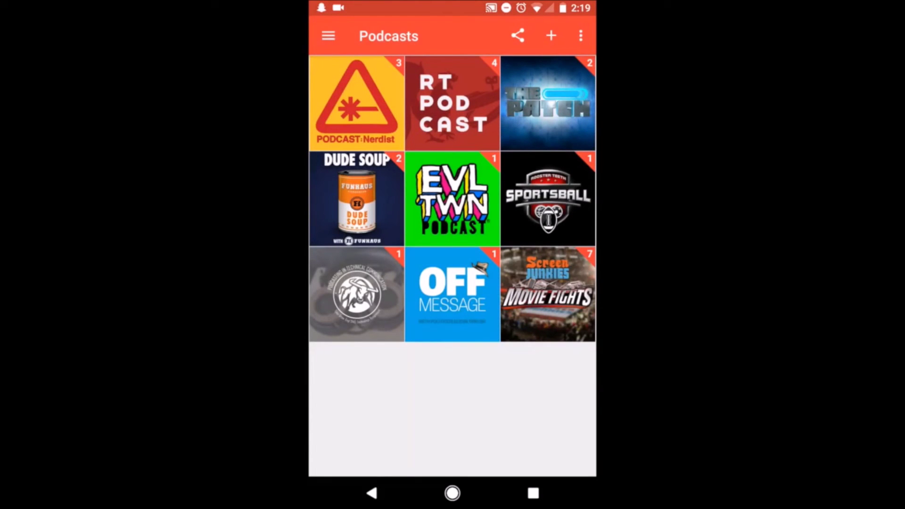
# Download the Sample Podcast episode, play it, and expand to the Now Playing screen
pyautogui.click(357, 293)
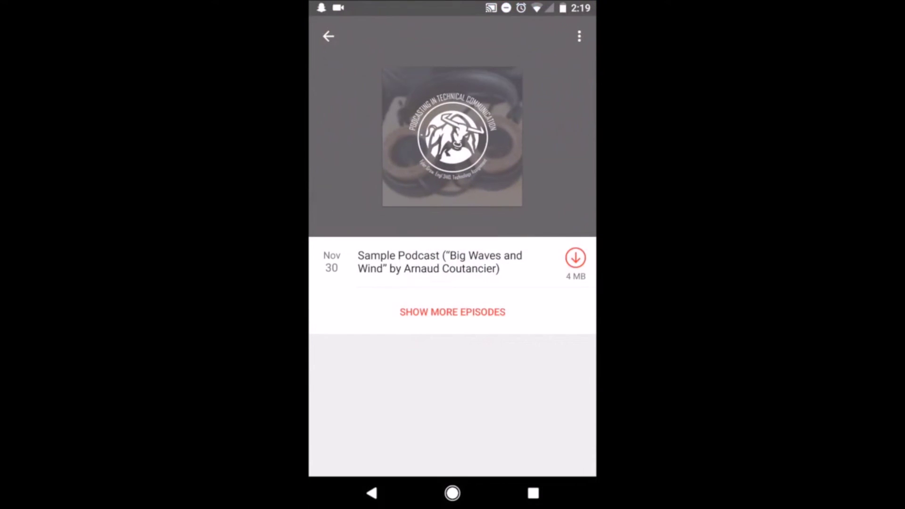
pyautogui.click(575, 257)
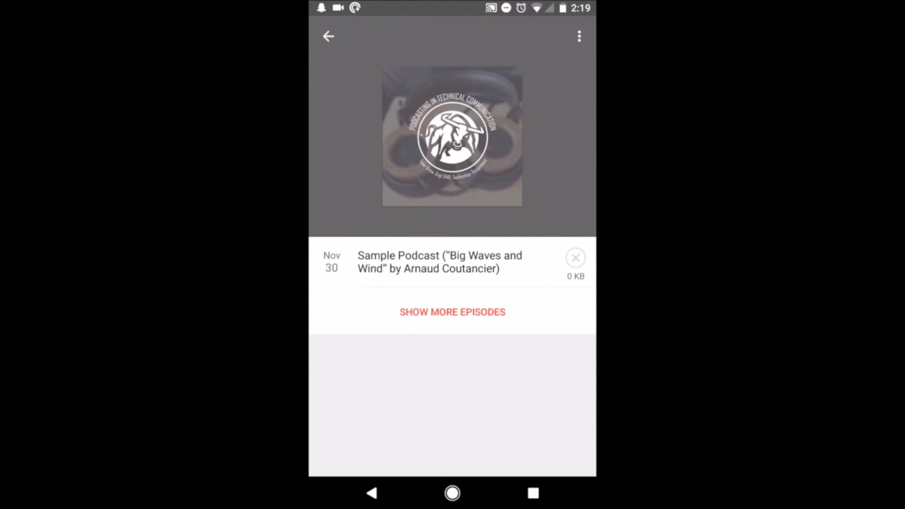
pyautogui.click(575, 258)
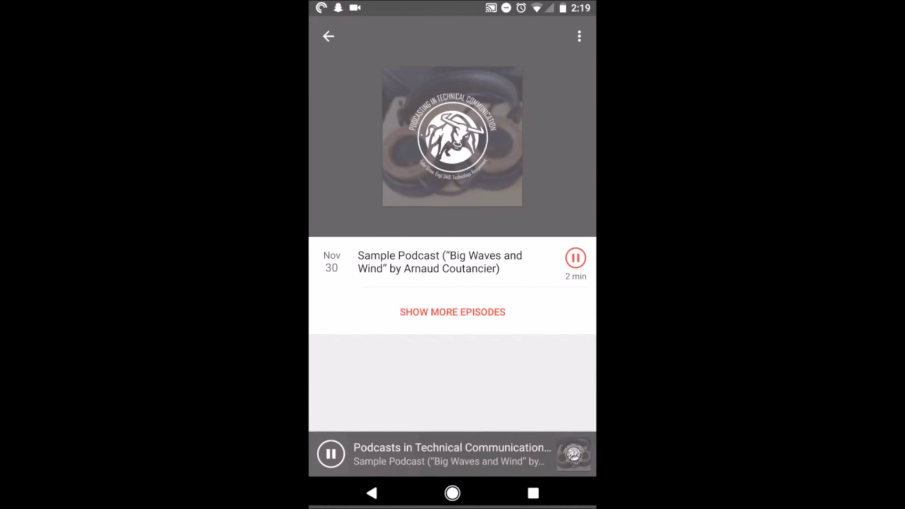
pyautogui.click(453, 454)
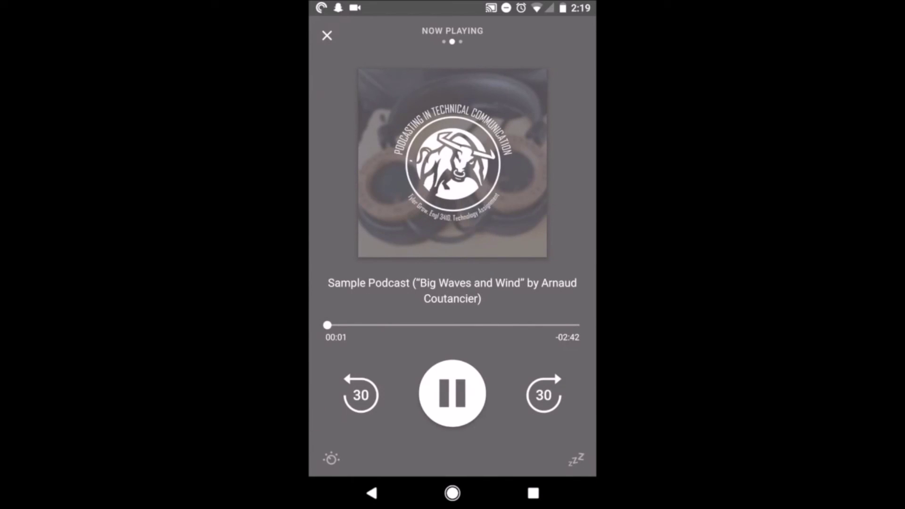